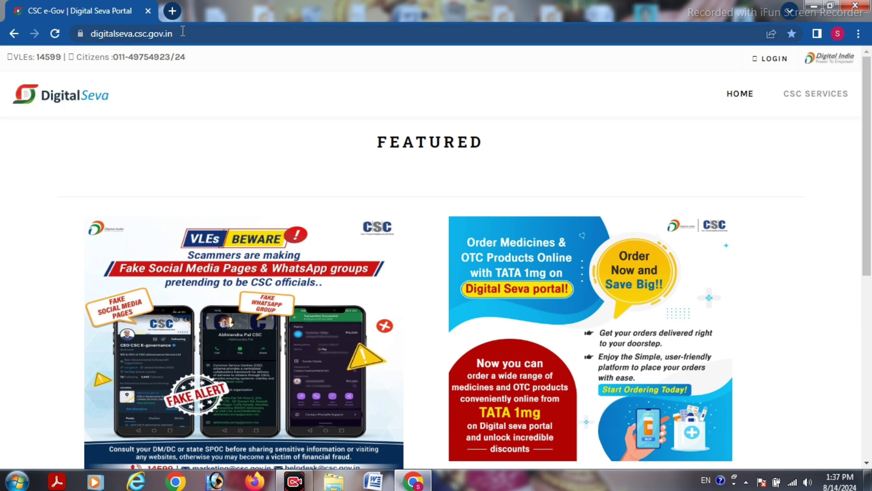
# Step: Sign in to the Digital Seva Portal
pyautogui.moveTo(183, 32); pyautogui.dragTo(90, 34)
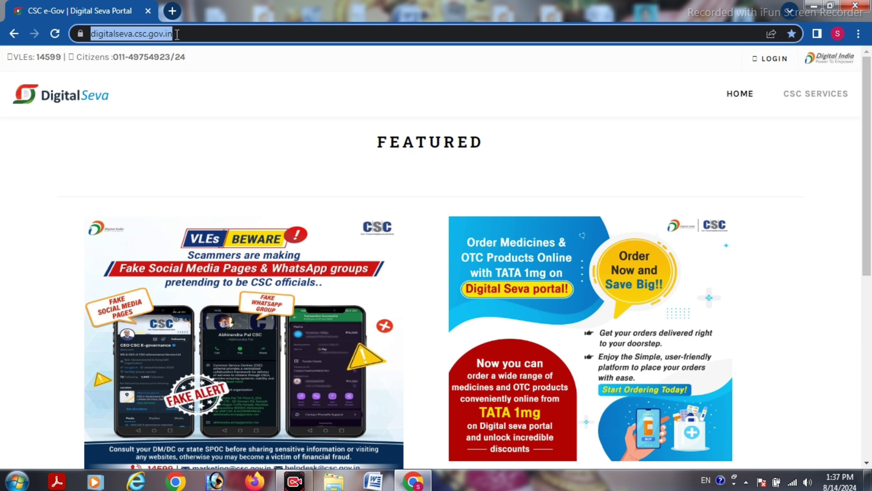
pyautogui.click(583, 121)
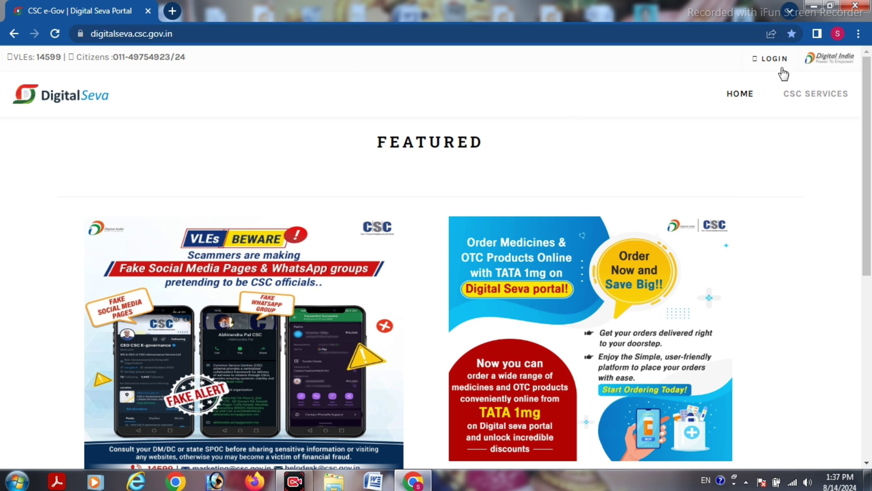
pyautogui.click(770, 59)
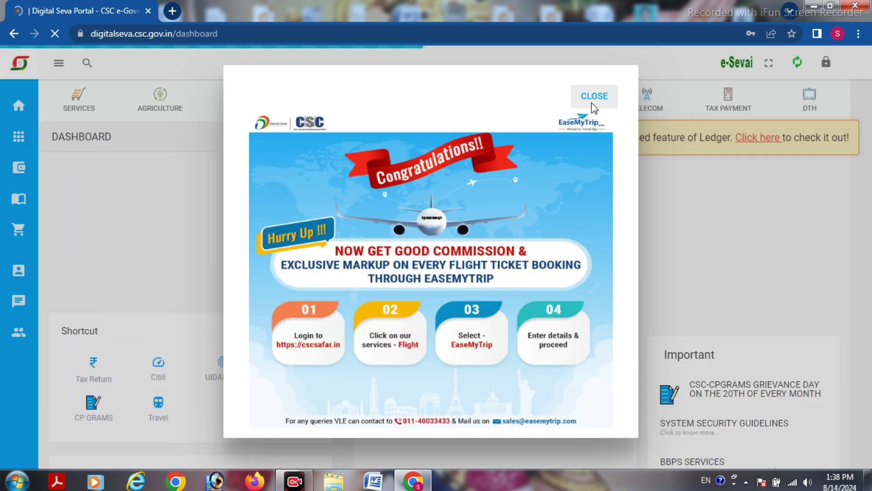
# Step: Close the empty pop-up, postpone the eKYC update, and reveal the Wallet menu
pyautogui.click(591, 102)
pyautogui.click(645, 181)
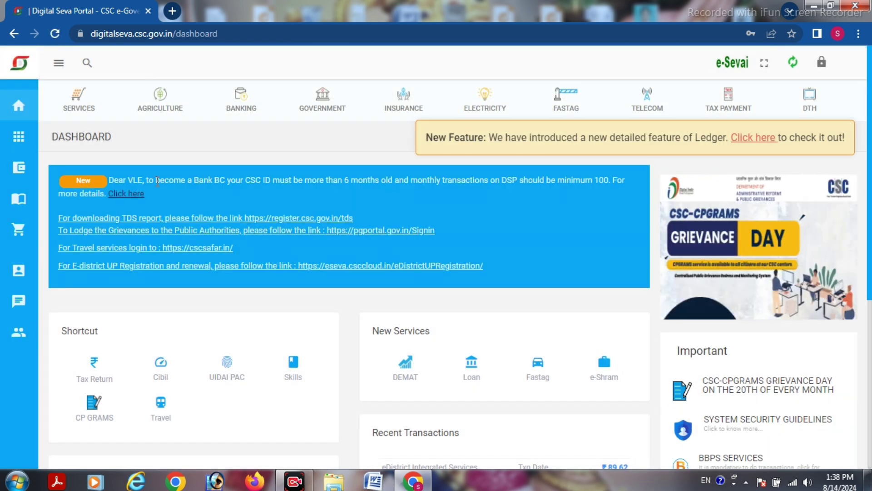
pyautogui.moveTo(19, 168)
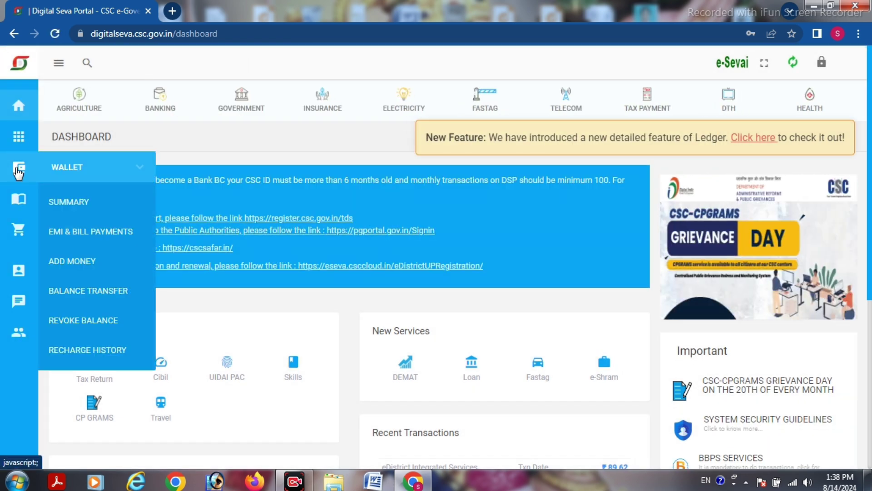
# Step: Open the Wallet Summary and check the ₹111.66 current balance
pyautogui.click(82, 203)
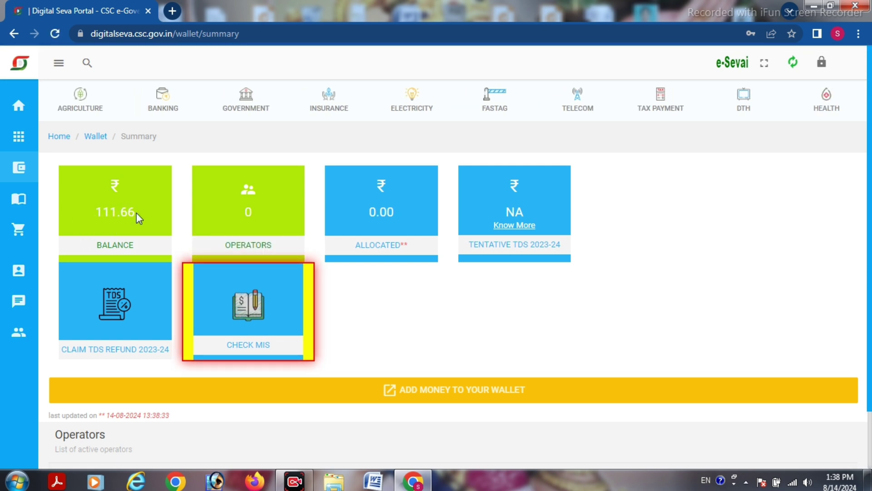
pyautogui.moveTo(136, 213); pyautogui.dragTo(91, 215)
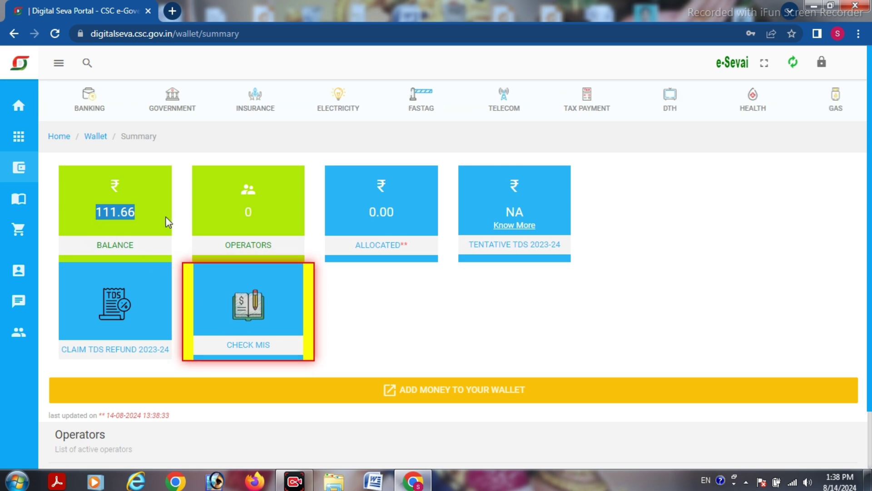
pyautogui.click(146, 230)
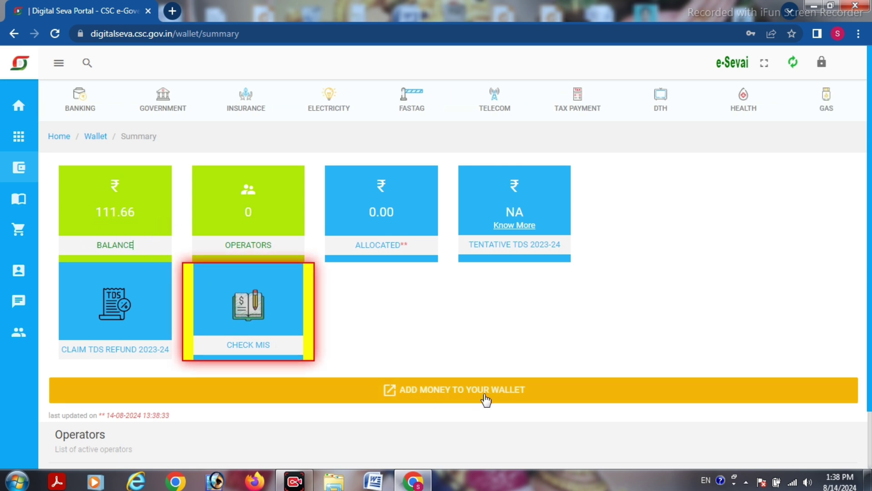
# Step: Request a ₹500 wallet top-up, filling in the phone number, with HDFC PG as the gateway
pyautogui.click(428, 389)
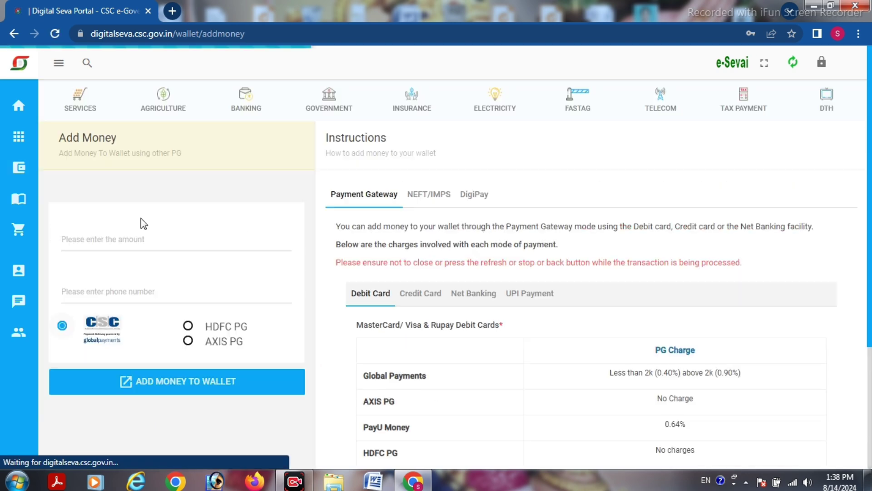
pyautogui.click(110, 242)
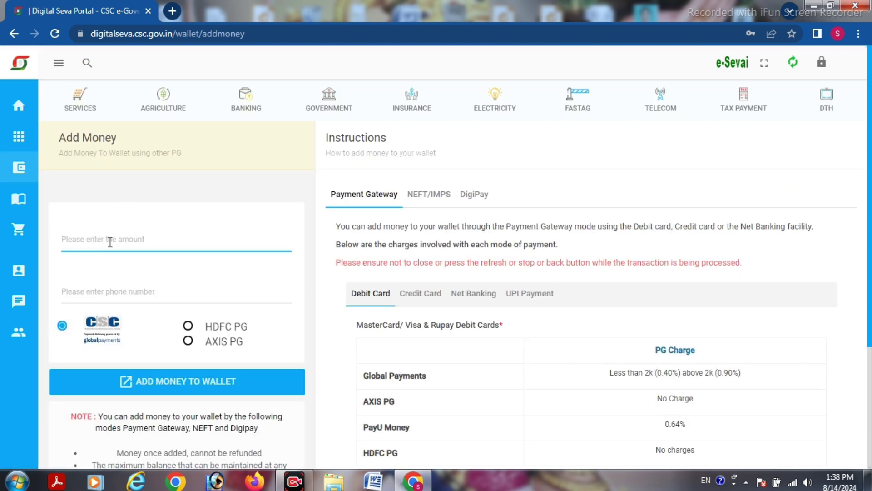
pyautogui.write('500')
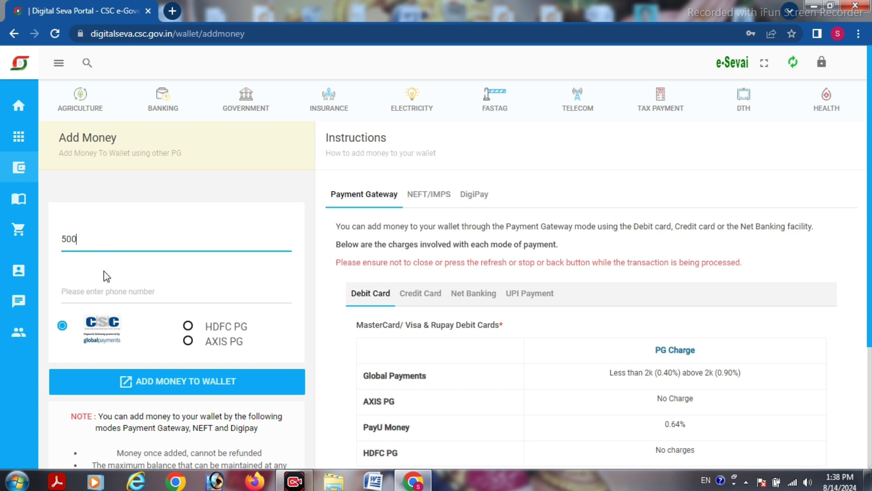
pyautogui.click(113, 290)
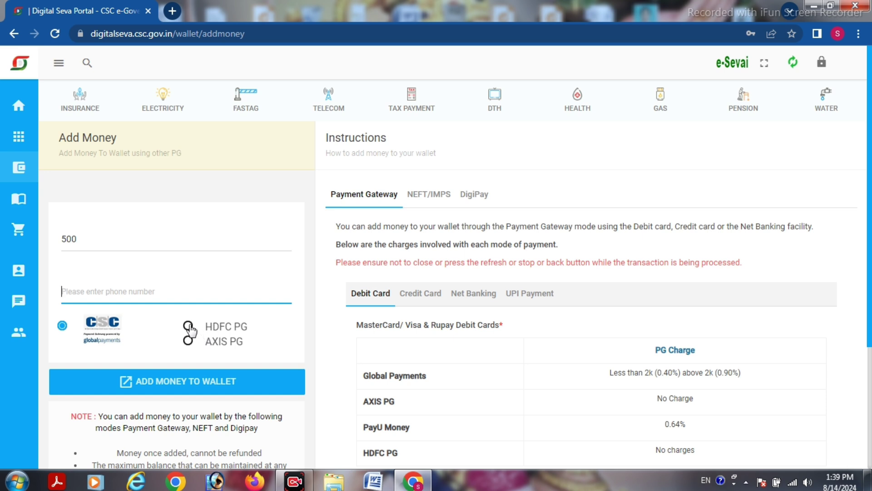
pyautogui.click(188, 327)
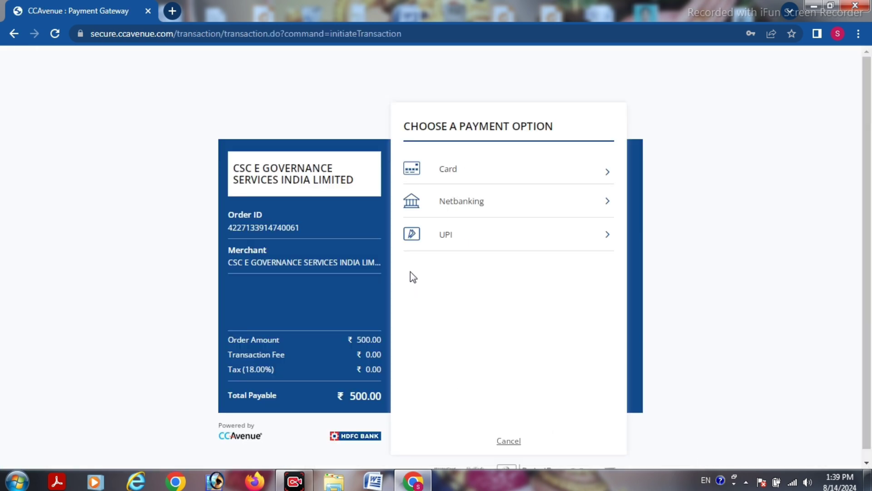
pyautogui.moveTo(235, 163); pyautogui.dragTo(334, 172)
pyautogui.click(244, 182)
pyautogui.moveTo(244, 182); pyautogui.dragTo(353, 181)
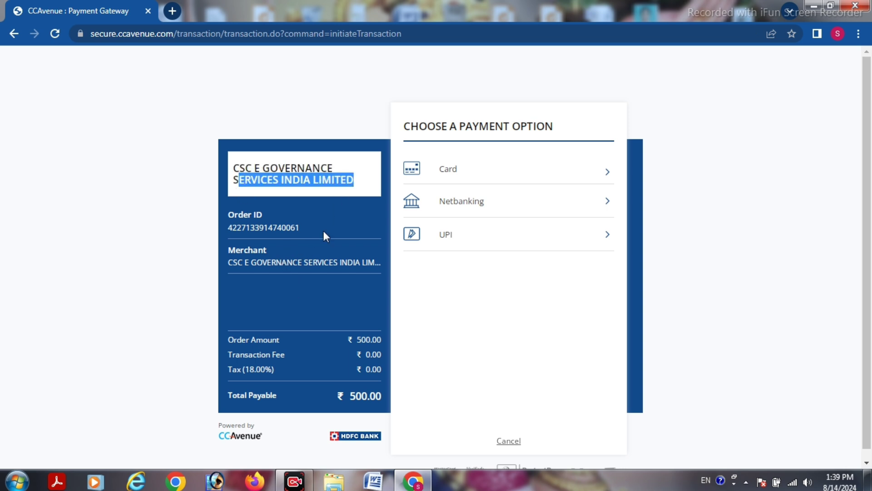
pyautogui.moveTo(323, 230); pyautogui.dragTo(367, 262)
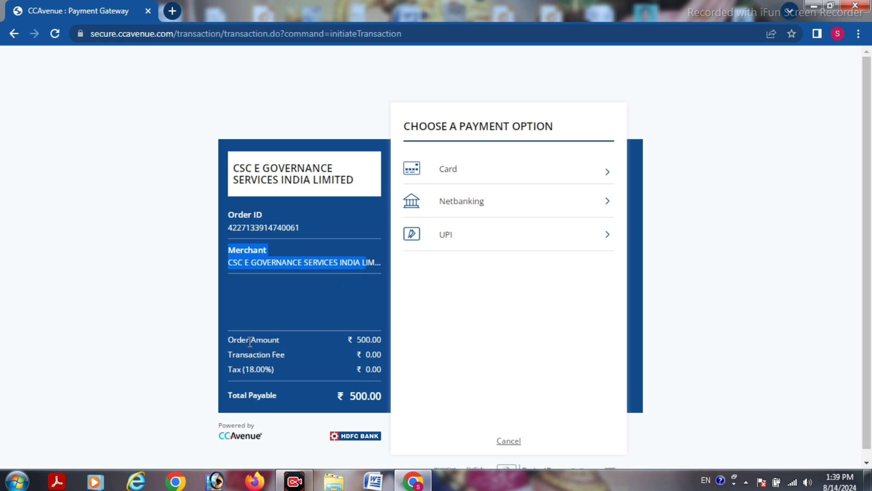
pyautogui.moveTo(250, 342); pyautogui.dragTo(276, 354)
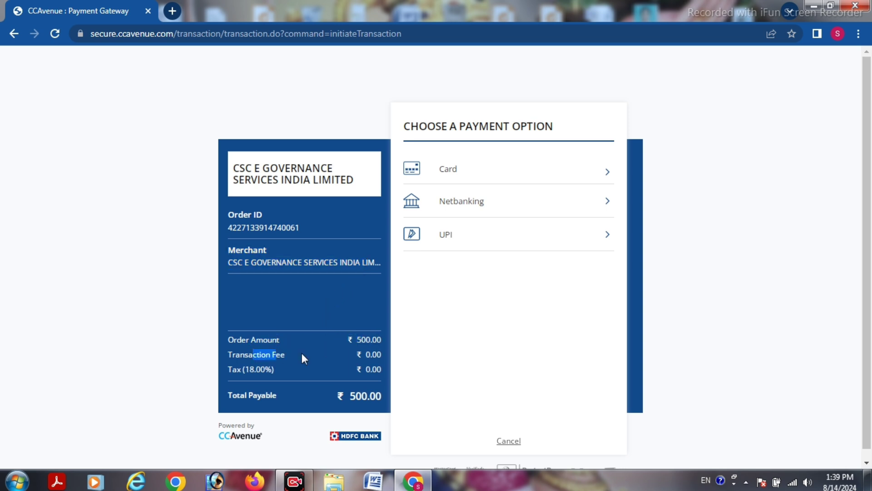
pyautogui.moveTo(236, 376); pyautogui.dragTo(301, 375)
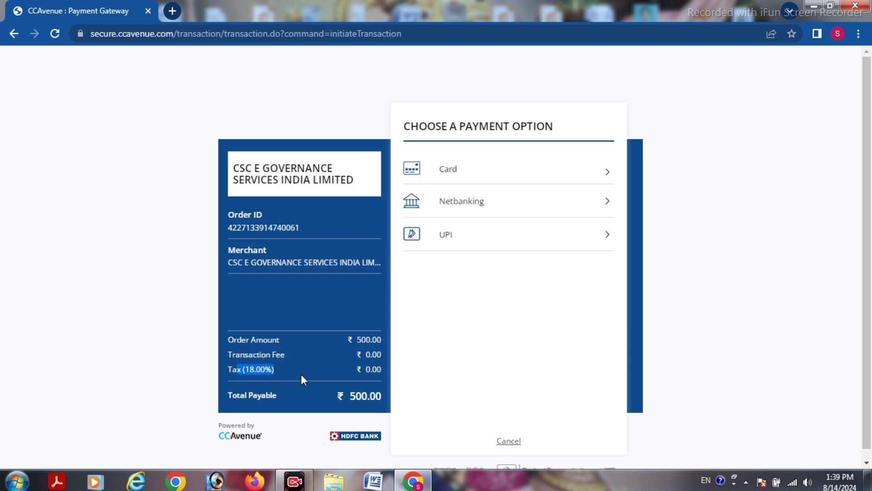
pyautogui.moveTo(383, 370); pyautogui.dragTo(367, 369)
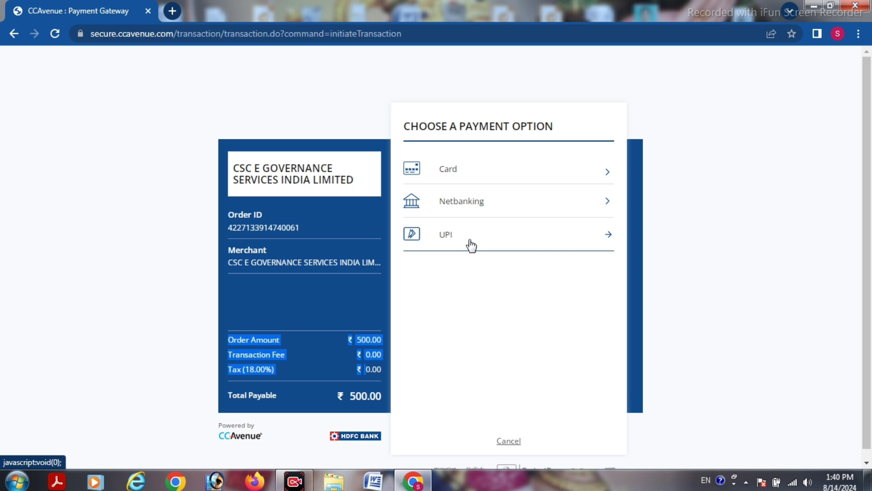
# Step: Pay ₹500 by card, entering card number, expiry and CVV, and submit to the bank
pyautogui.click(464, 176)
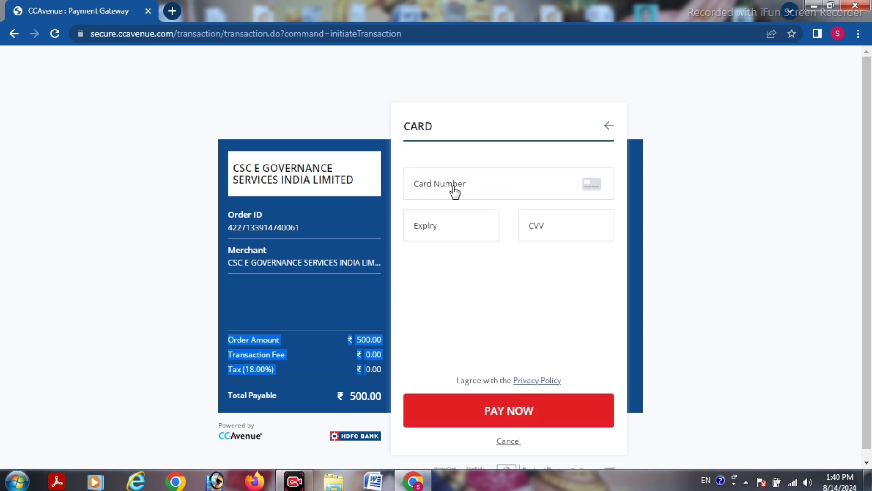
pyautogui.click(453, 187)
pyautogui.click(426, 235)
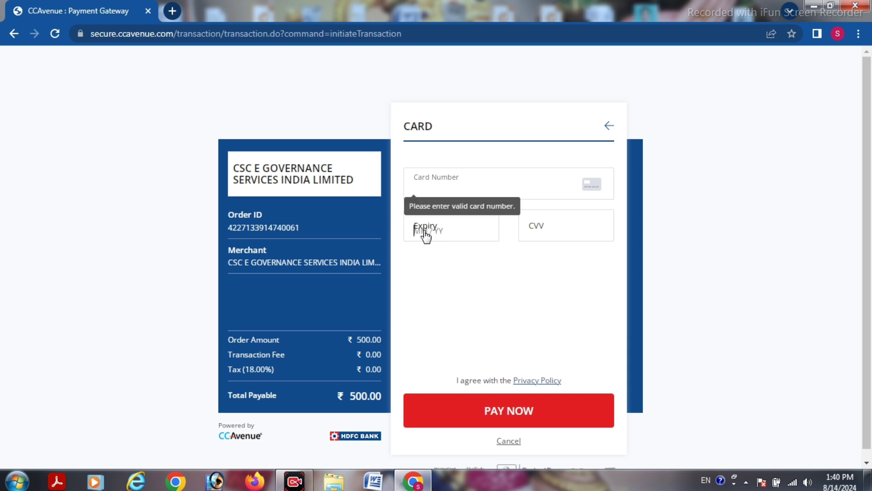
pyautogui.click(568, 233)
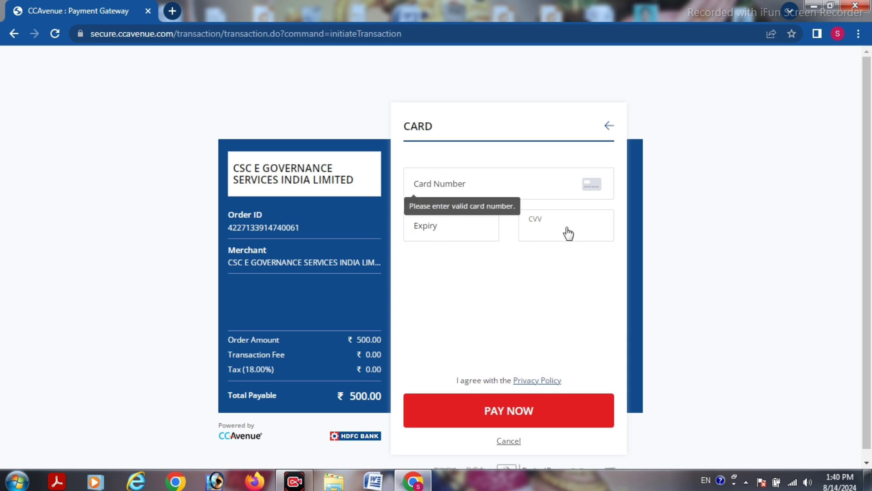
pyautogui.click(530, 427)
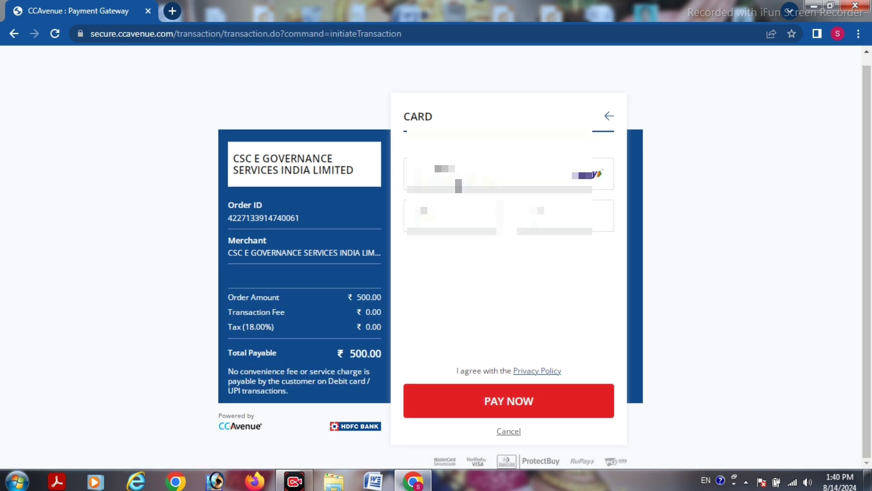
pyautogui.click(529, 408)
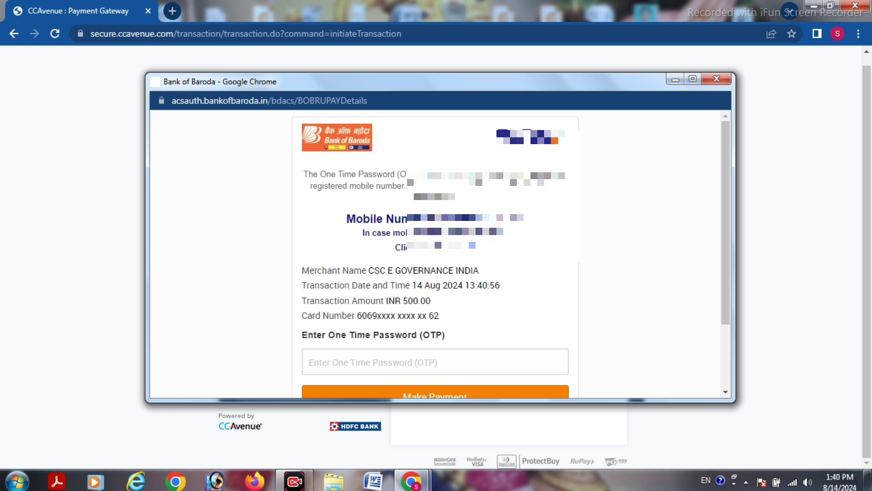
# Step: Enter the six-digit one-time password on Bank of Baroda's page for the INR 500 payment
pyautogui.moveTo(524, 218); pyautogui.dragTo(489, 218)
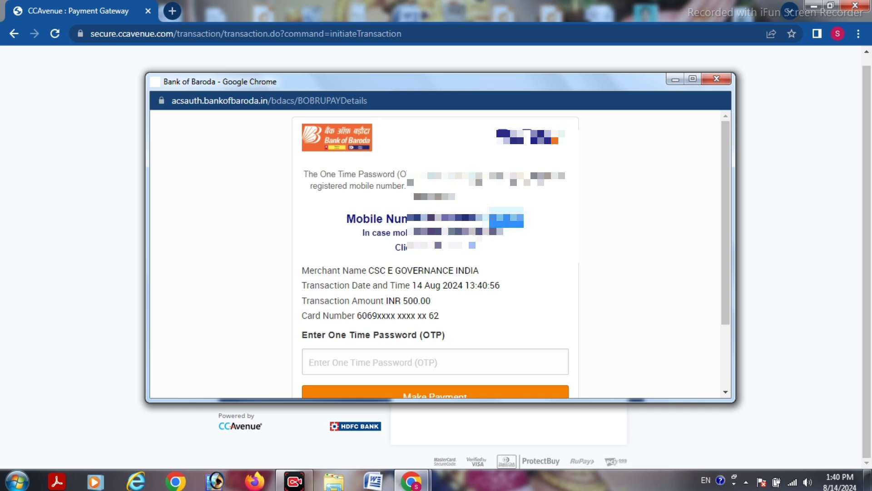
pyautogui.scroll(-1, 370, 233)
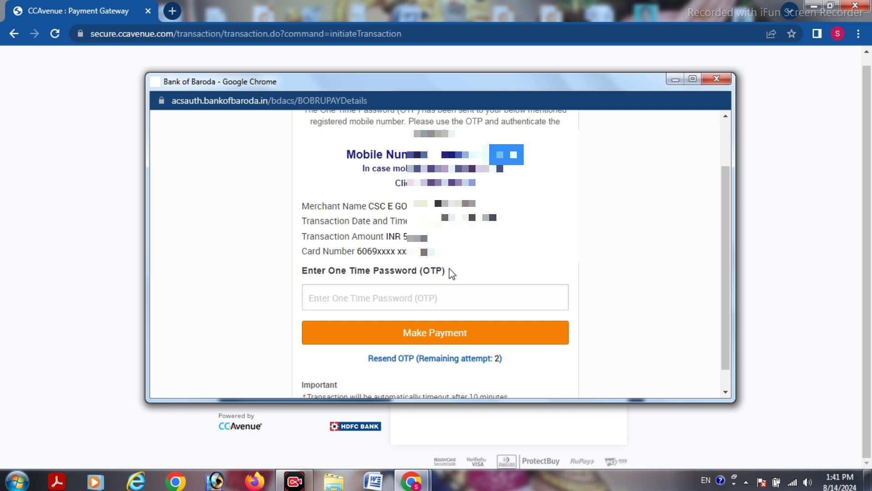
pyautogui.click(371, 298)
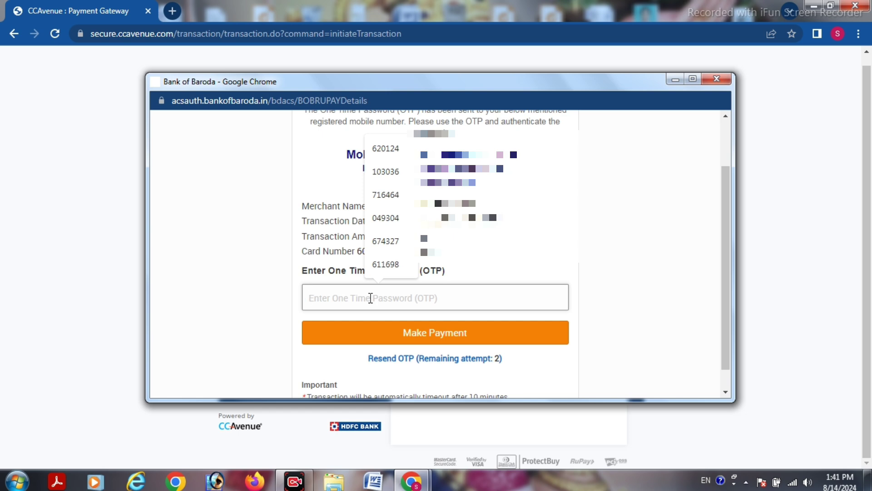
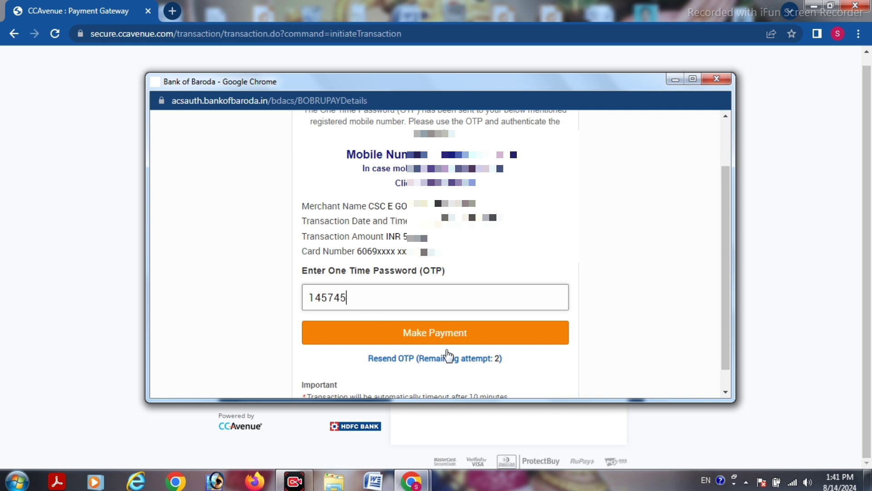
pyautogui.scroll(-1, 434, 338)
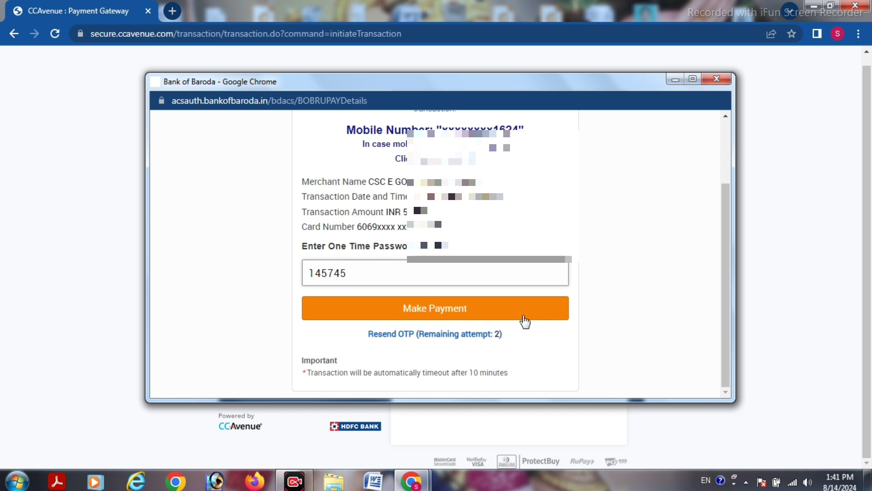
# Step: Open a new tab, start typing 'di', then go back to the processing CCAvenue tab
pyautogui.click(177, 7)
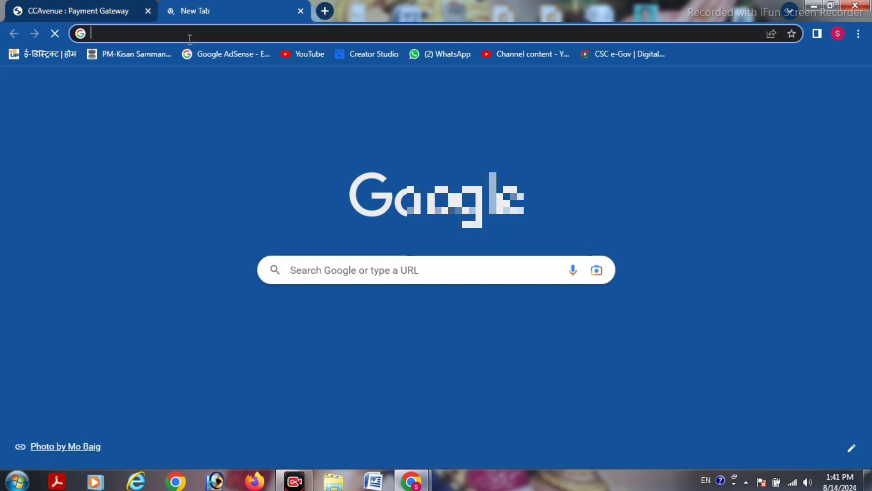
pyautogui.click(190, 36)
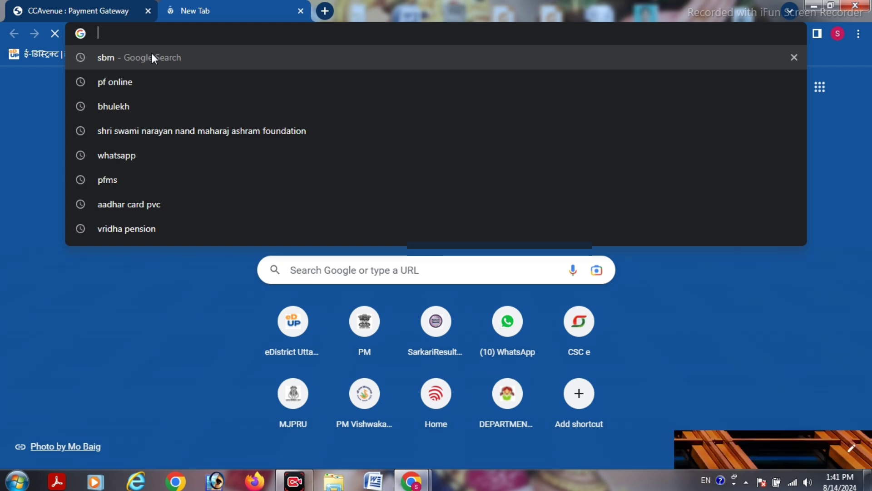
pyautogui.write('digitalseva.csc.gov.in')
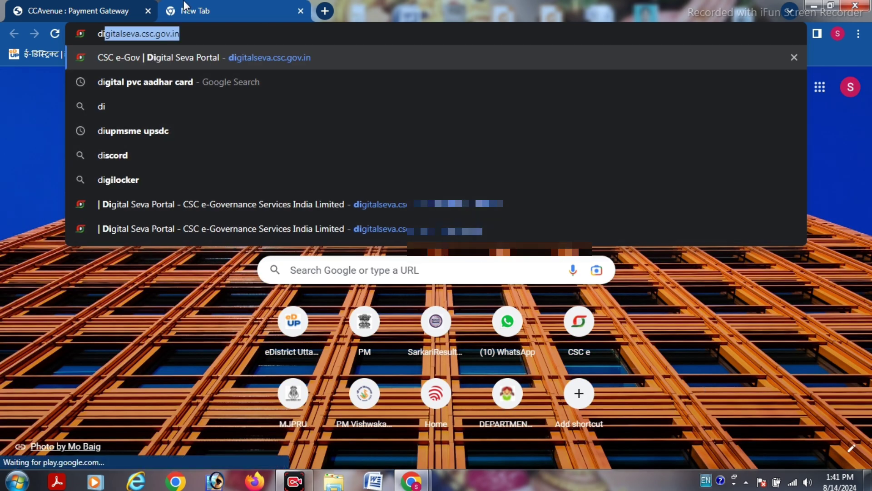
pyautogui.click(70, 6)
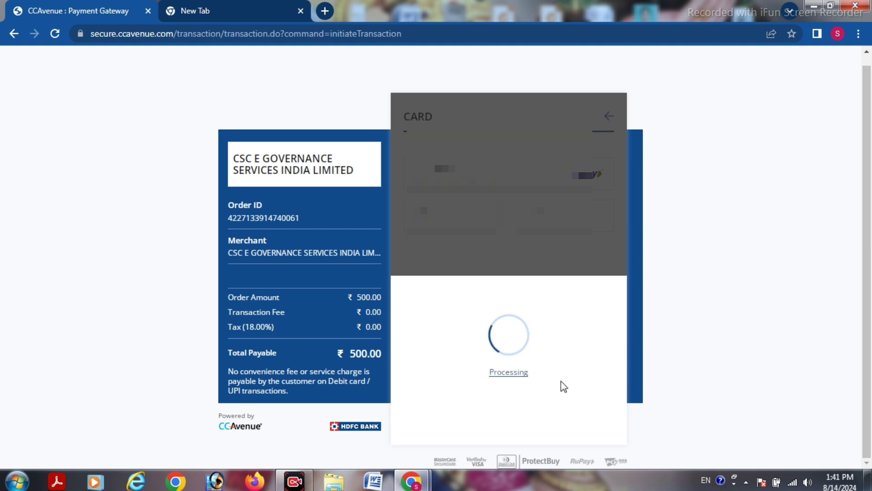